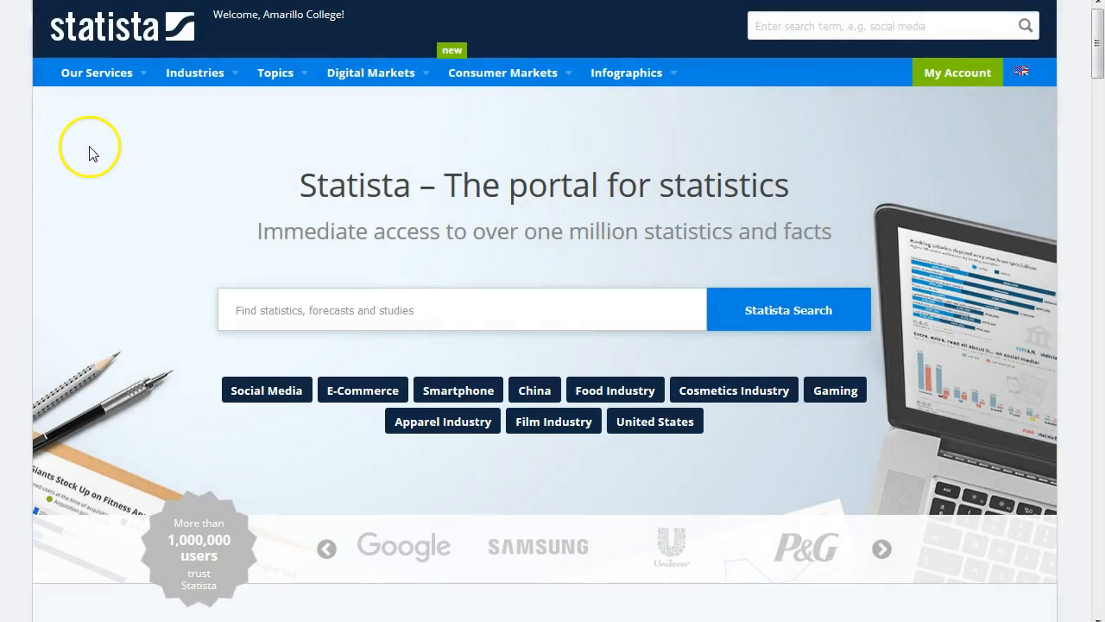
Look through the Industries, Topics, Digital Markets, Consumer Markets and Infographics categories, and open the list of all infographics
mouse_move(194, 79)
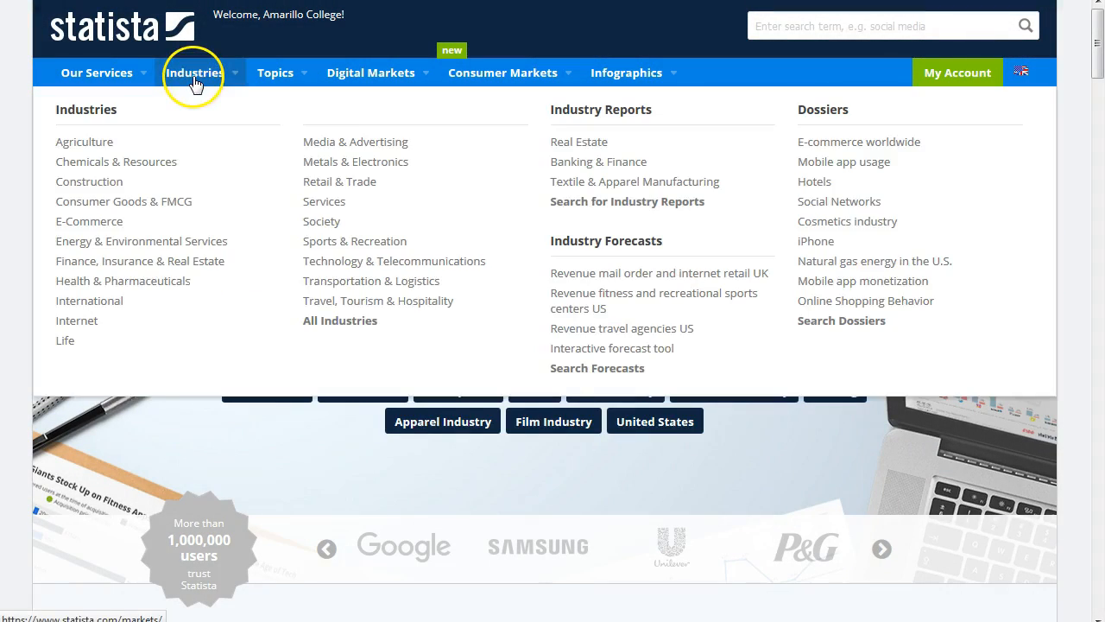
mouse_move(284, 80)
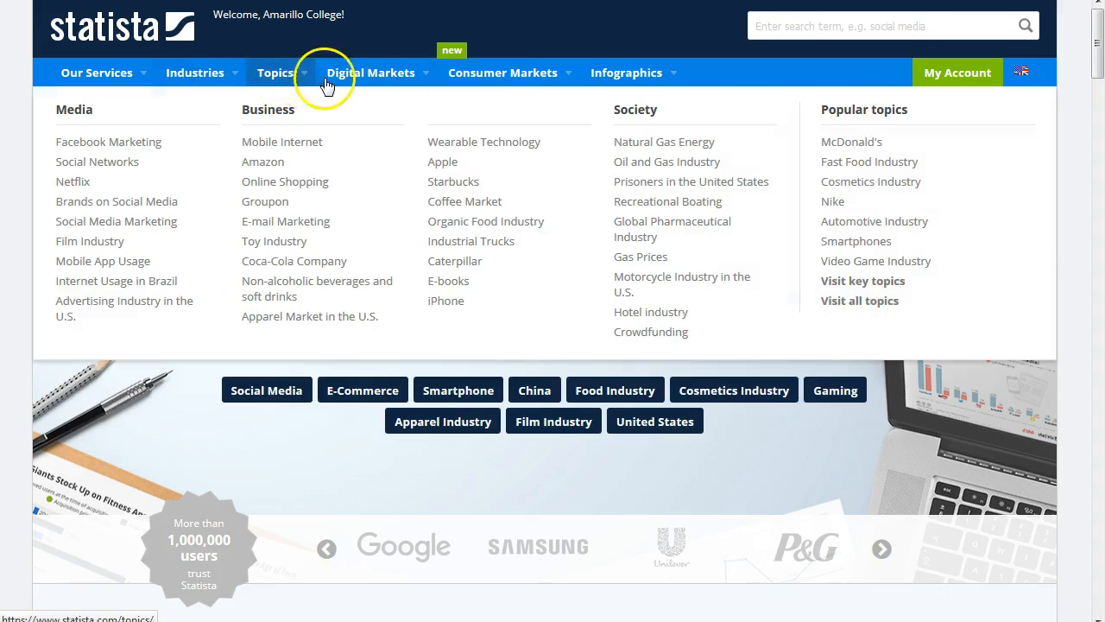
mouse_move(371, 79)
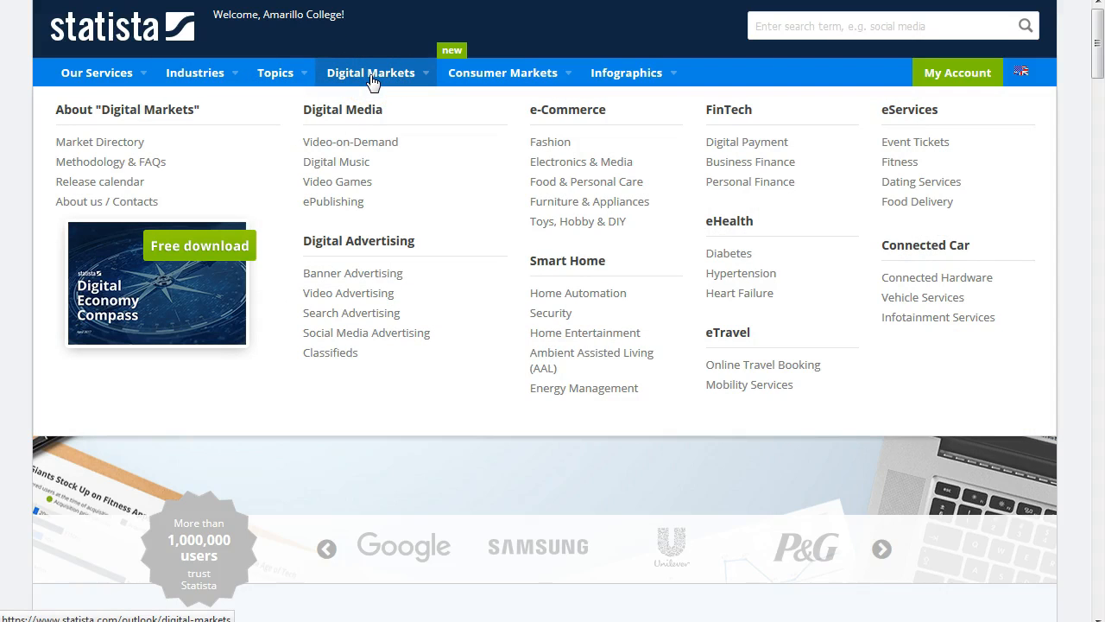
mouse_move(511, 75)
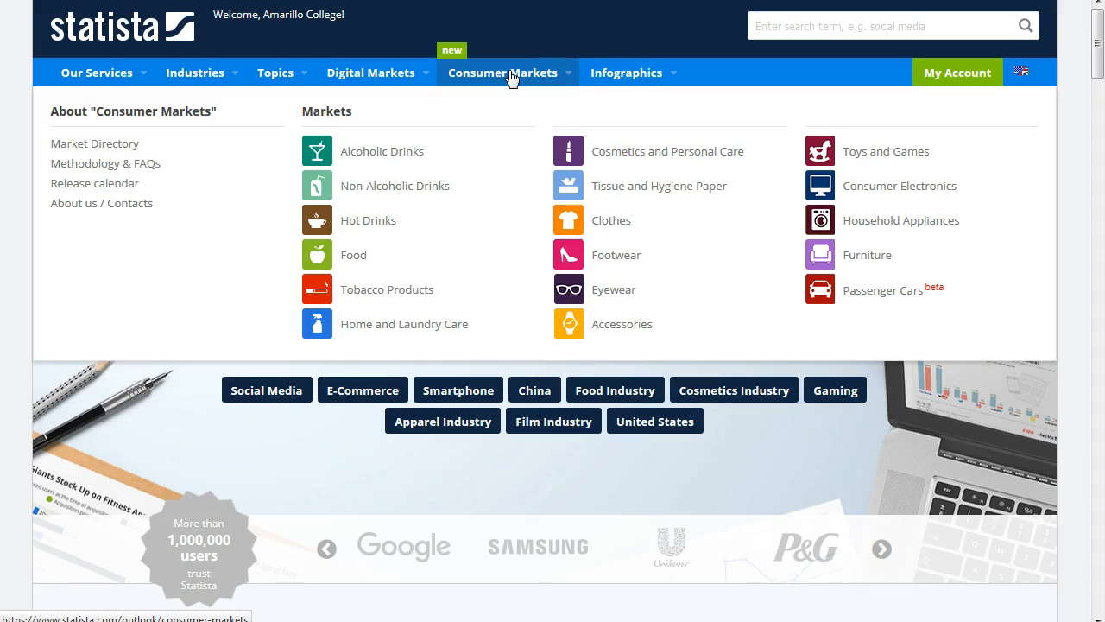
mouse_move(592, 69)
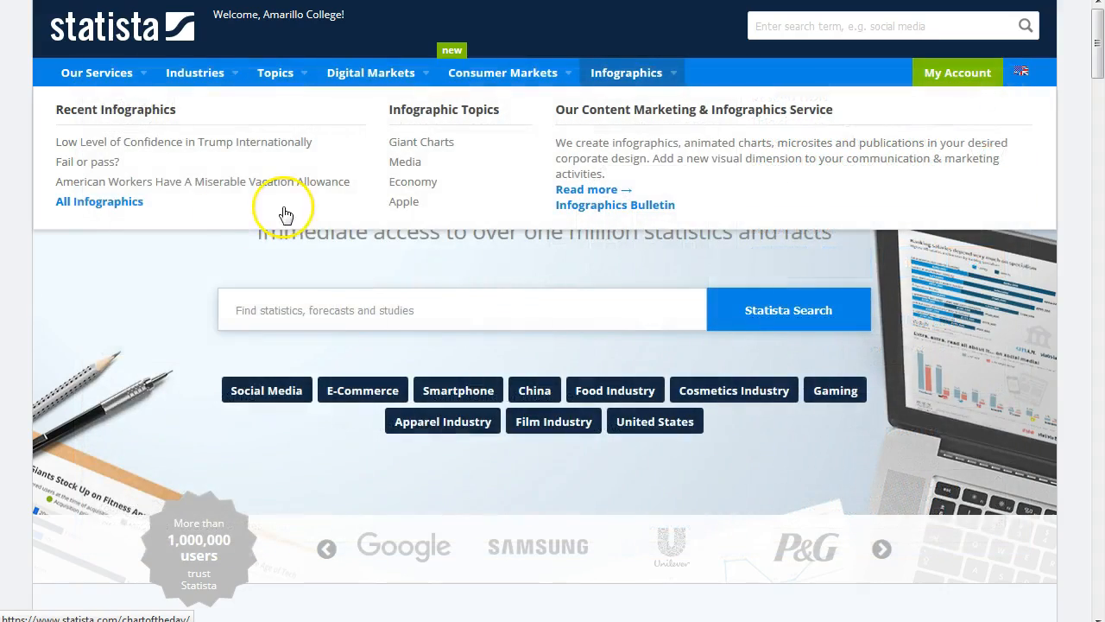
left_click(124, 211)
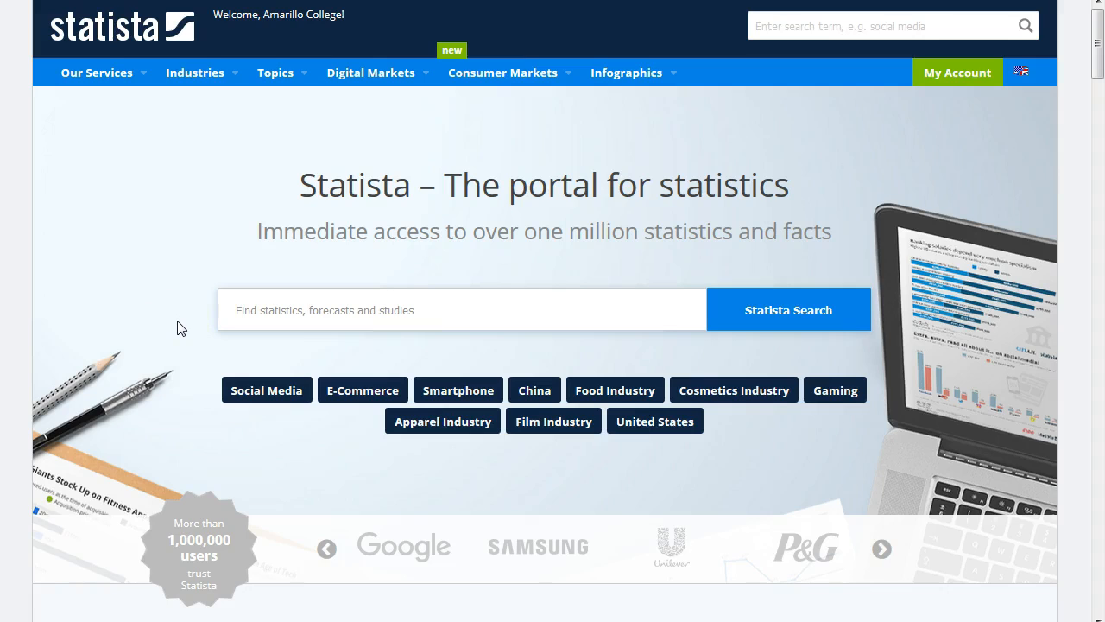
Search the statistics portal for "wind energy"
left_click(234, 313)
type("wind energy")
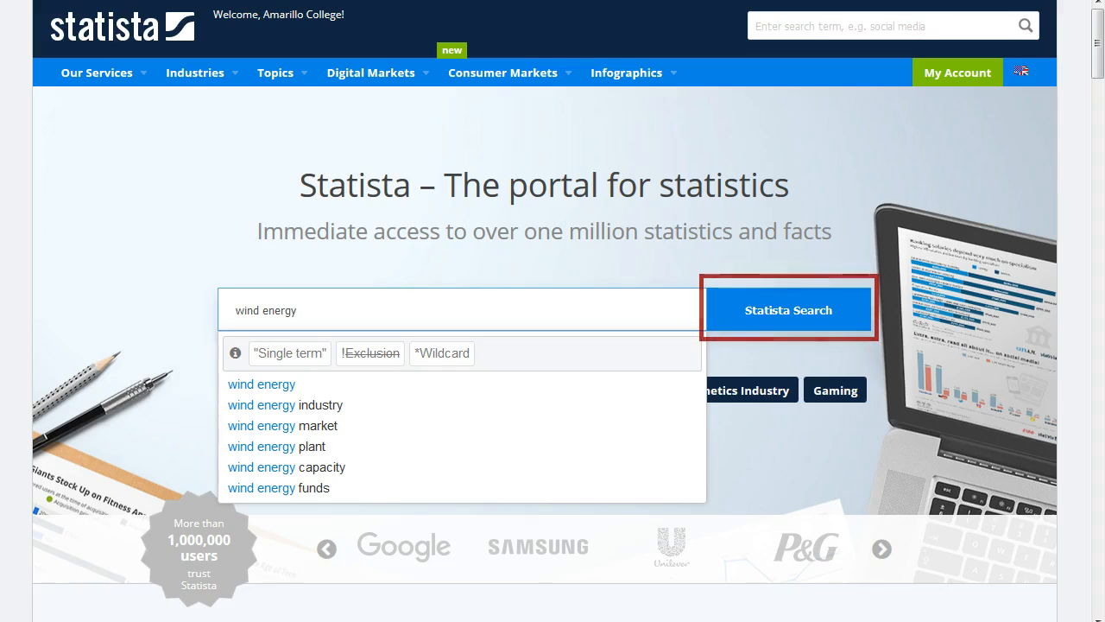
key("Return")
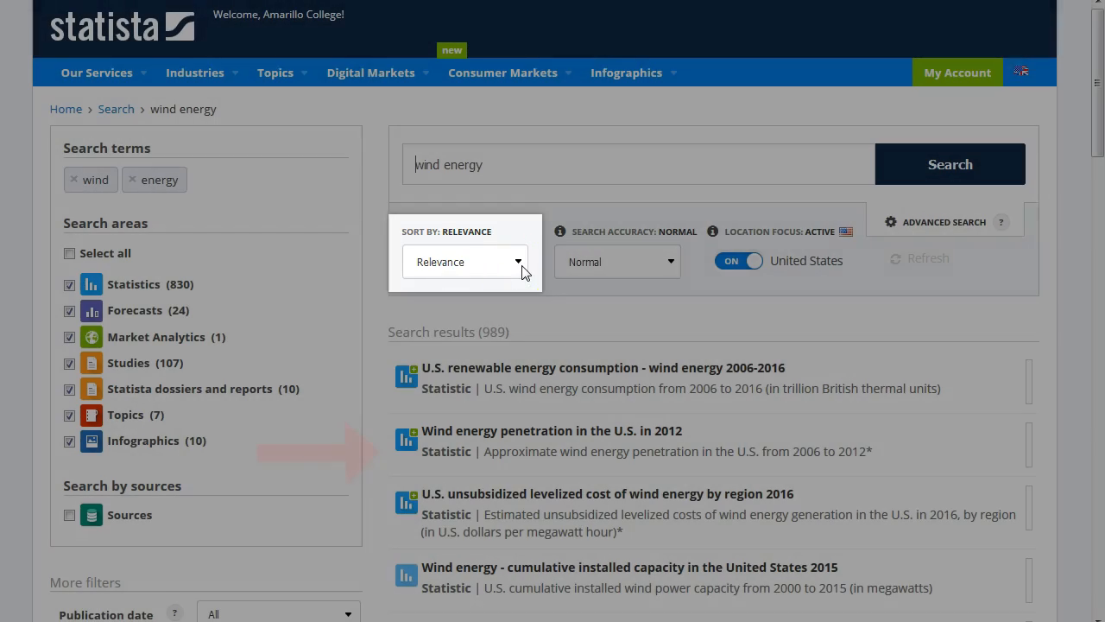
Sort the wind energy results by date of publication and refresh them
left_click(520, 267)
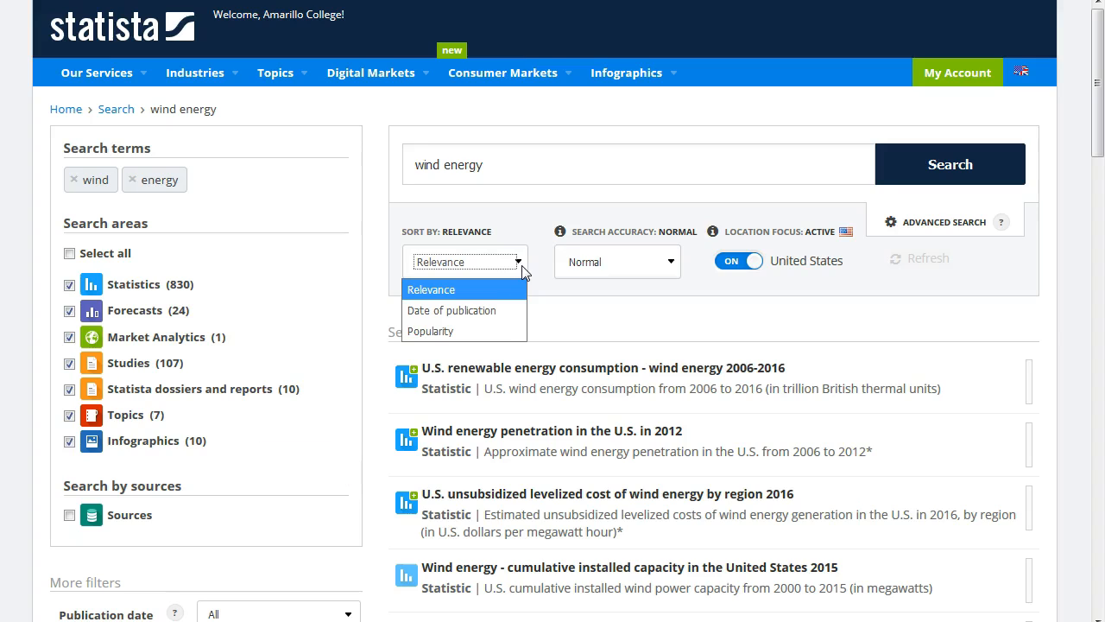
left_click(488, 310)
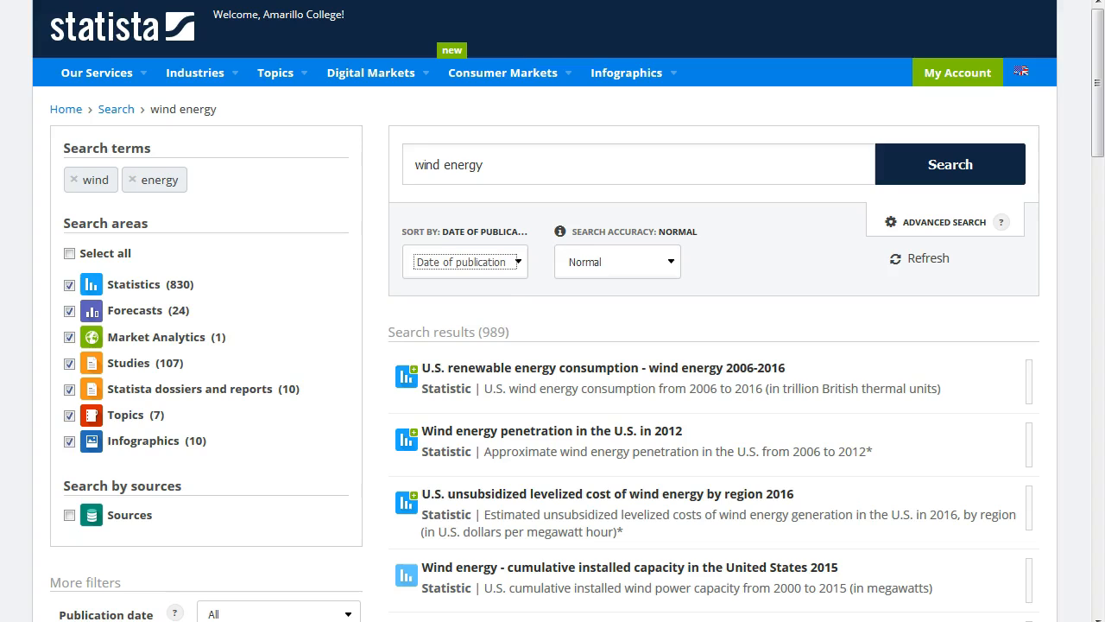
left_click(926, 263)
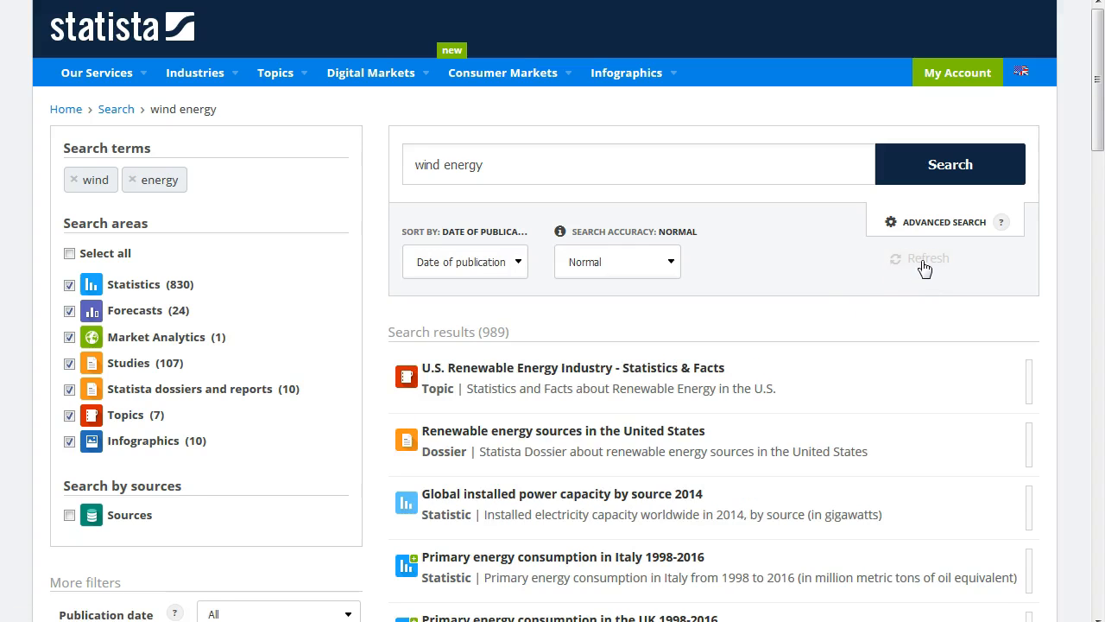
Filter the wind energy results to the publication date 2017 and refresh the search
scroll(280, 502, "down", 3)
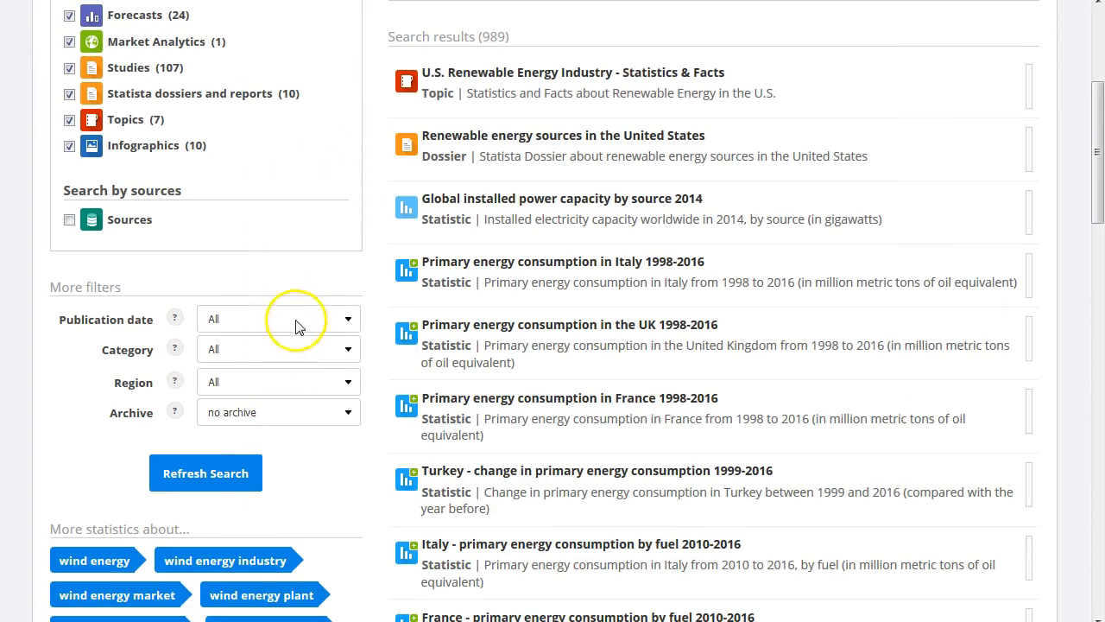
left_click(347, 322)
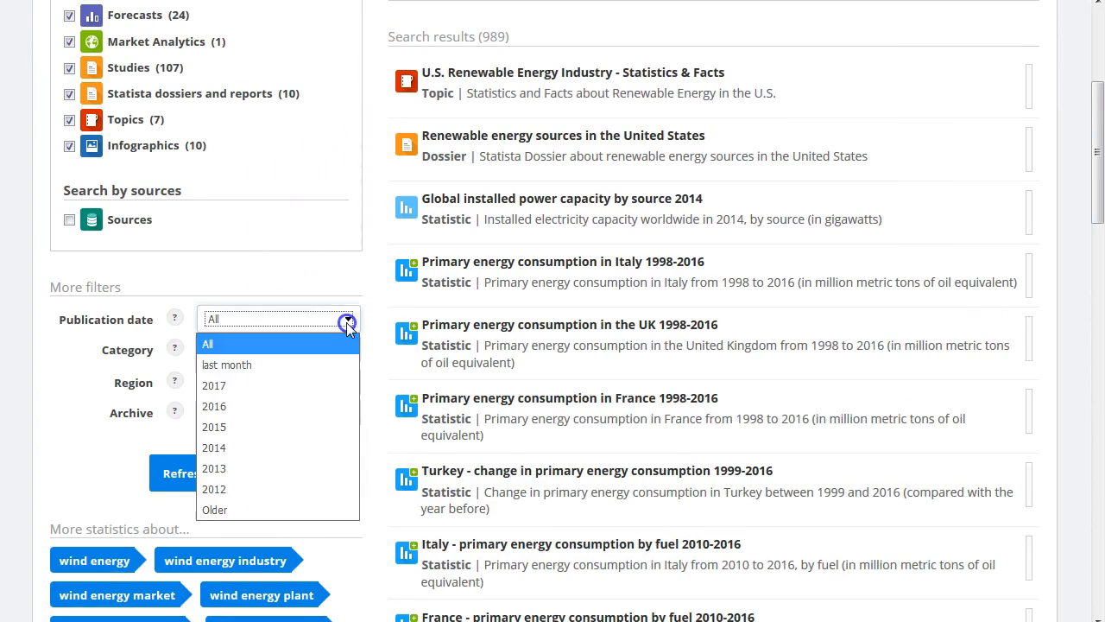
left_click(306, 385)
left_click(222, 470)
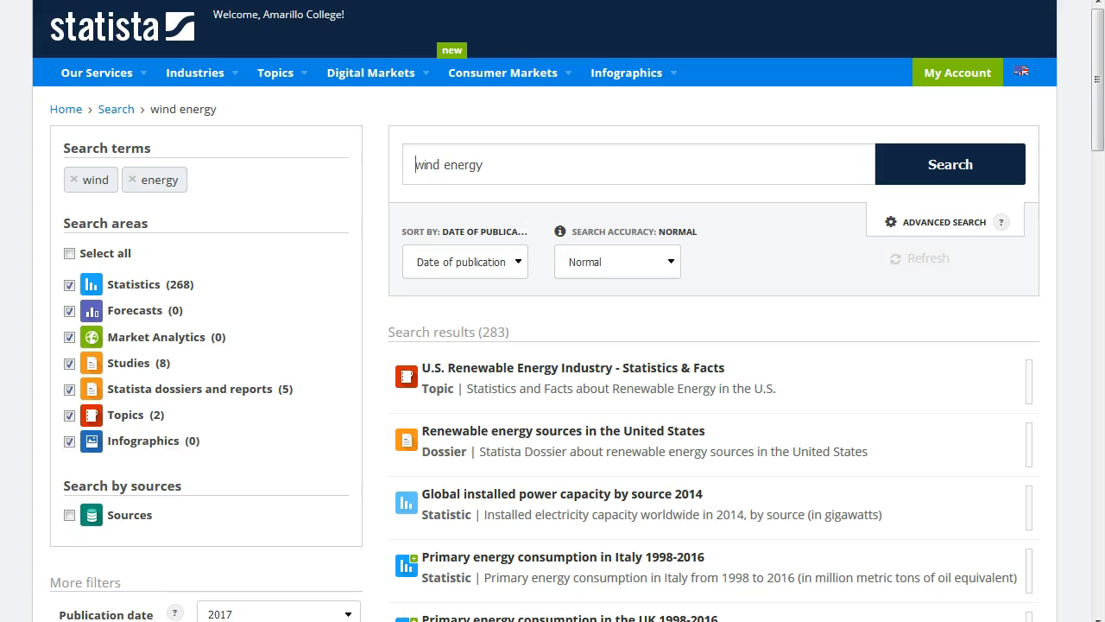
Set the search accuracy to Wide and refresh the wind energy results
left_click(672, 263)
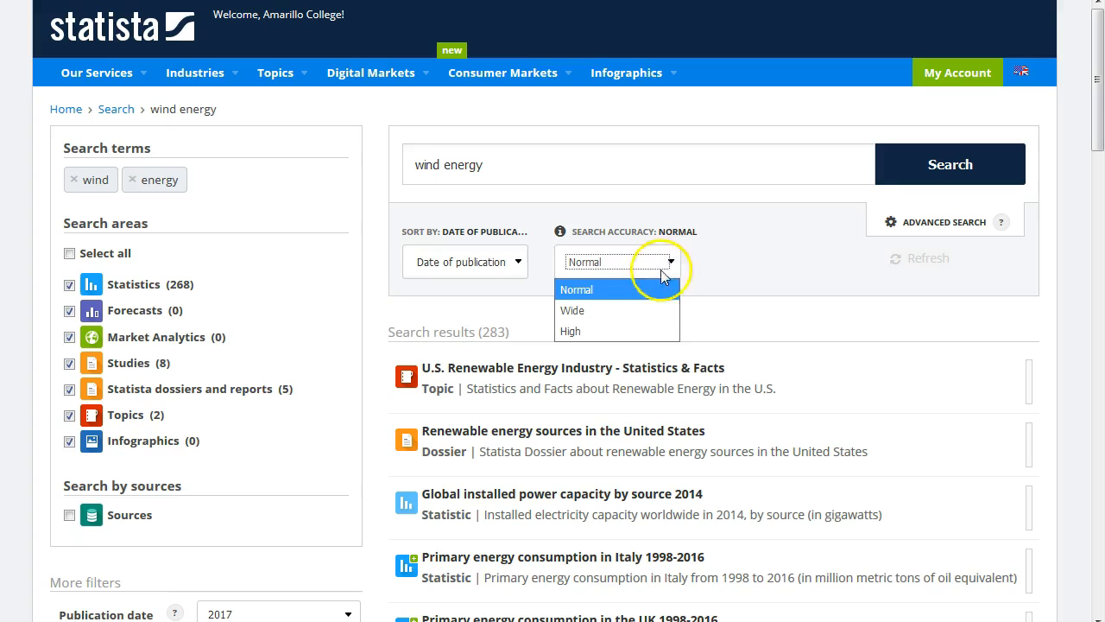
left_click(638, 310)
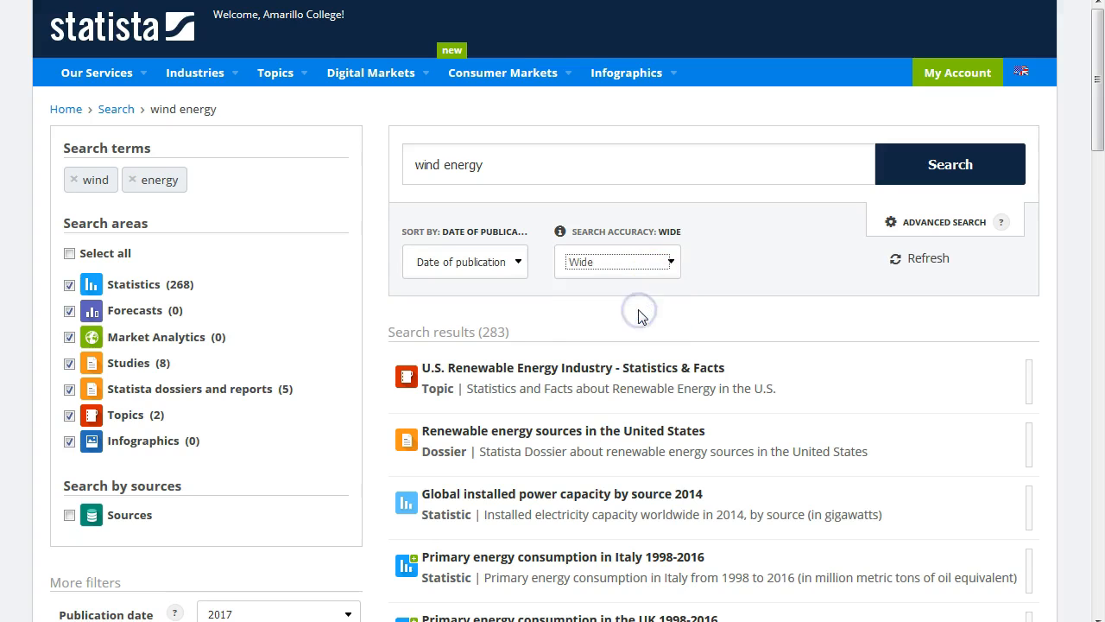
left_click(902, 266)
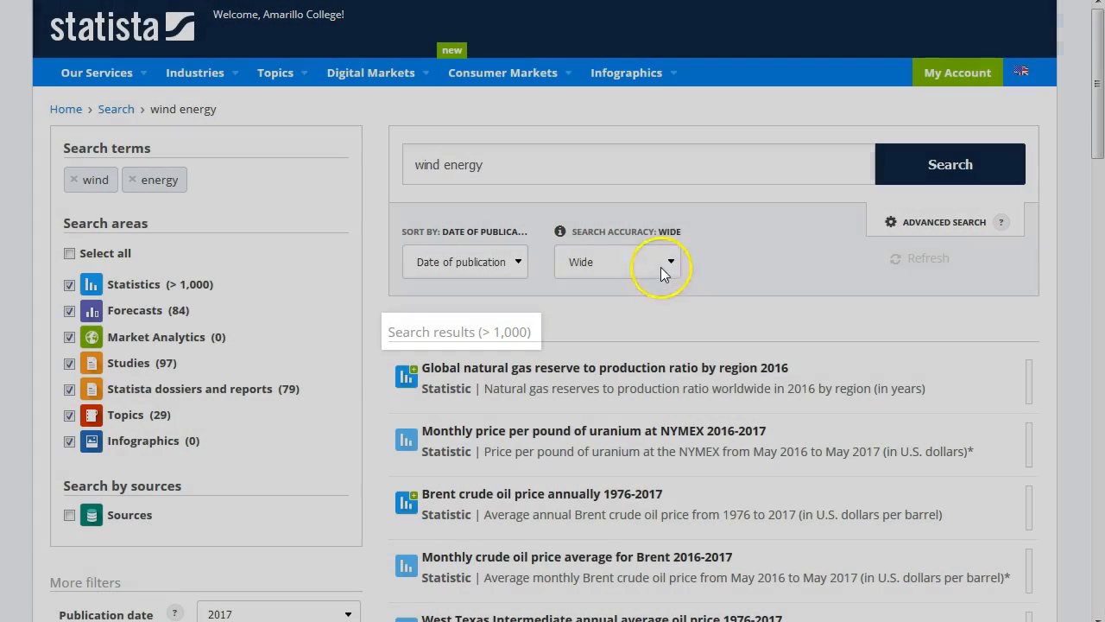
Set the search accuracy to High and refresh the wind energy results
left_click(665, 263)
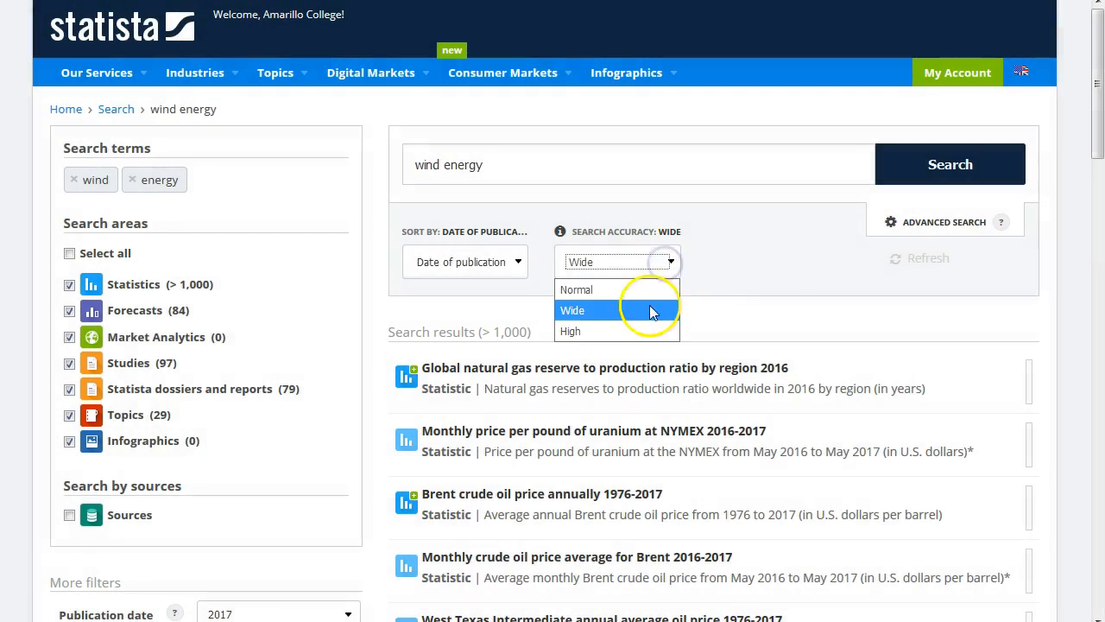
left_click(649, 332)
left_click(919, 265)
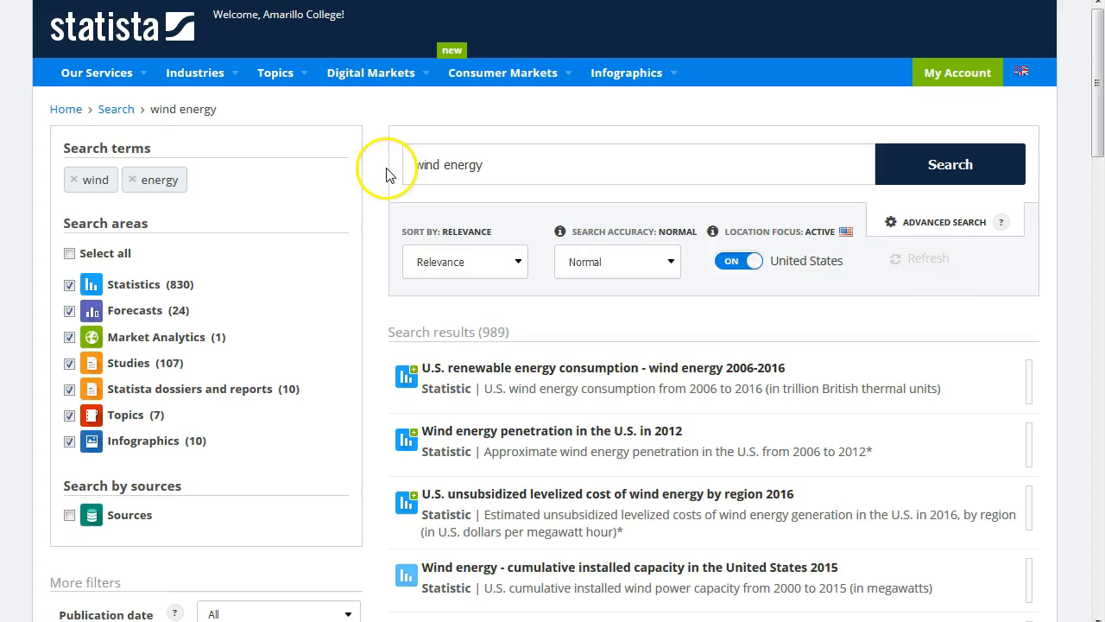
Replace the wind energy query with "marijuana" and run the search
left_click_drag(412, 165, 464, 168)
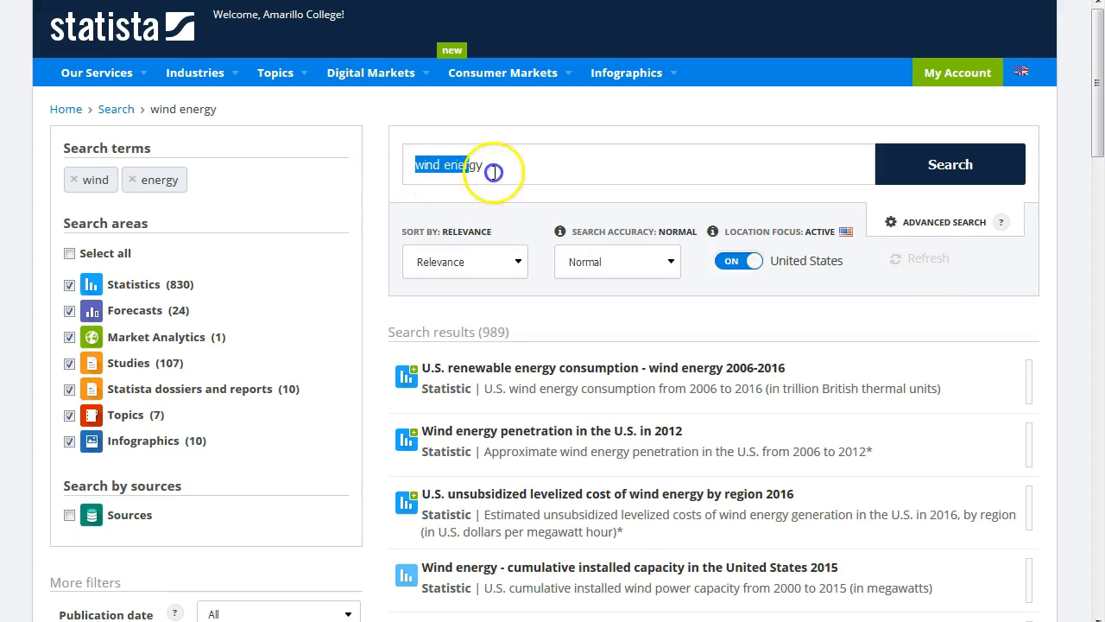
type("marijuana")
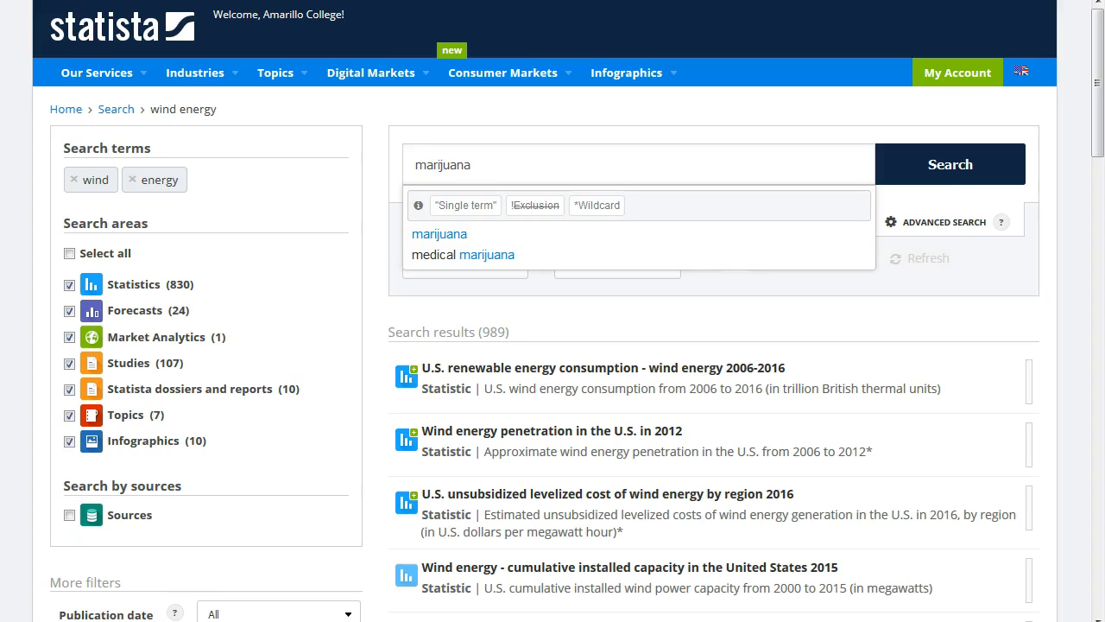
key("Return")
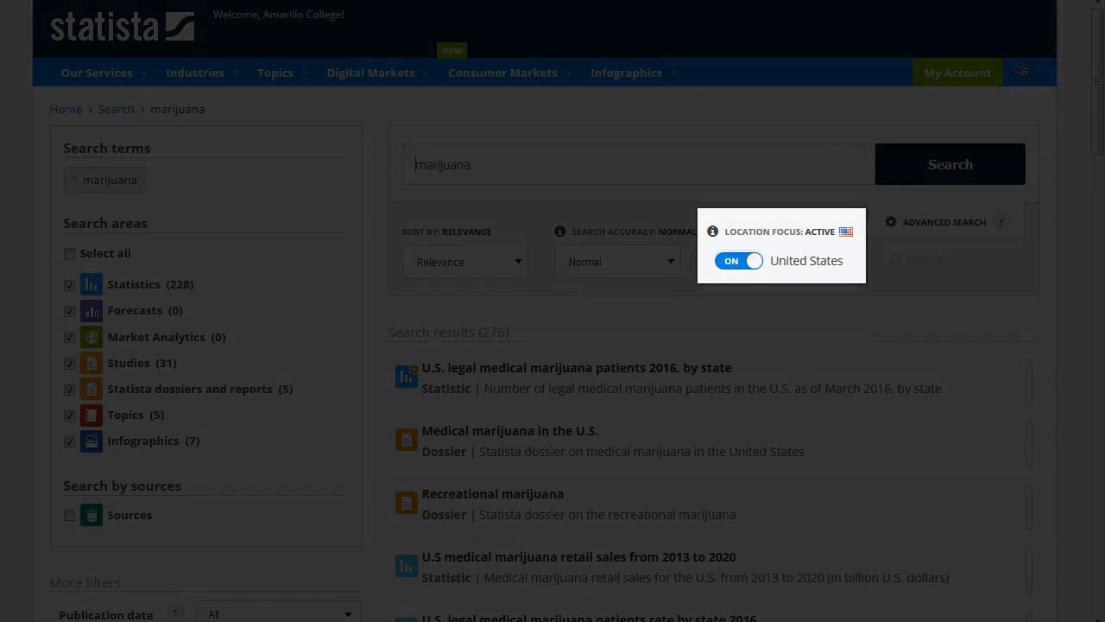
Turn off the United States location focus and check the available options of the Region filter
left_click(733, 281)
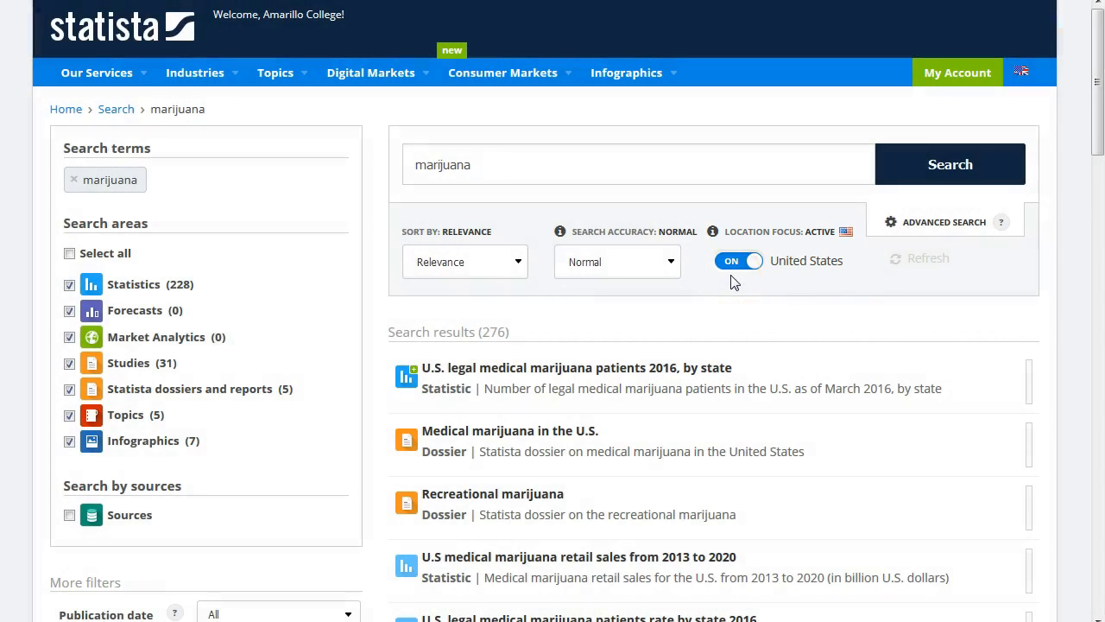
left_click(759, 265)
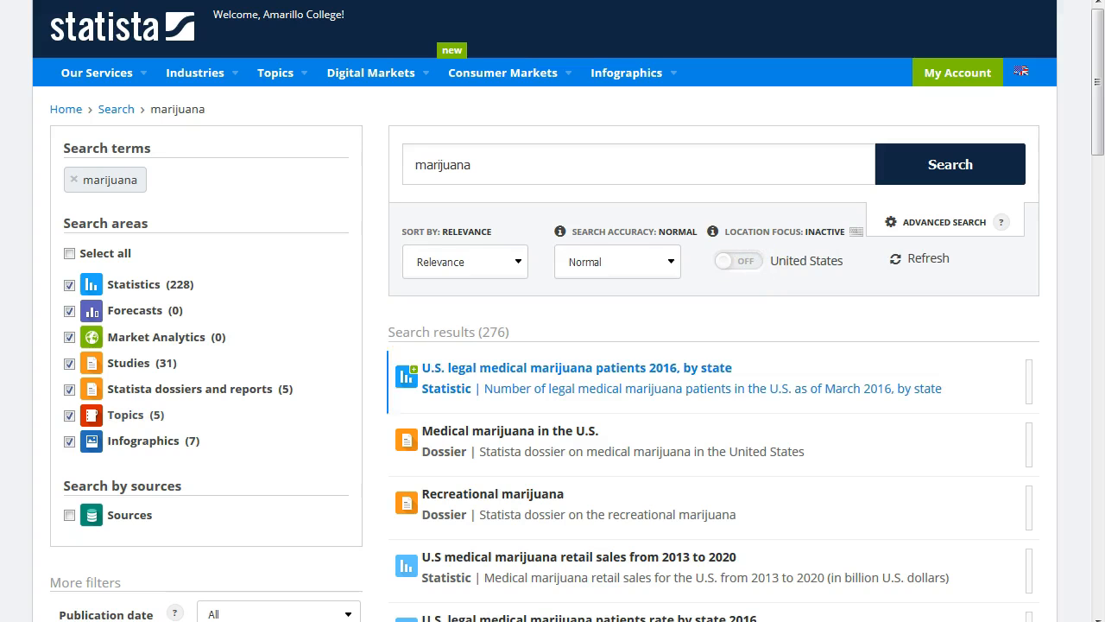
scroll(181, 536, "down", 1)
scroll(180, 533, "down", 5)
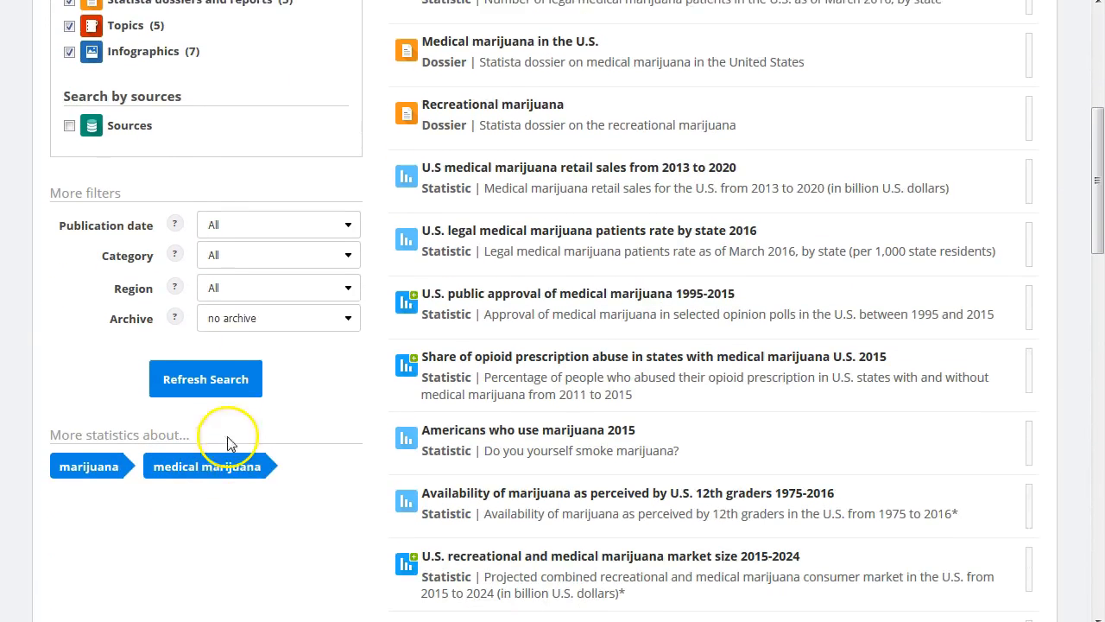
left_click(348, 284)
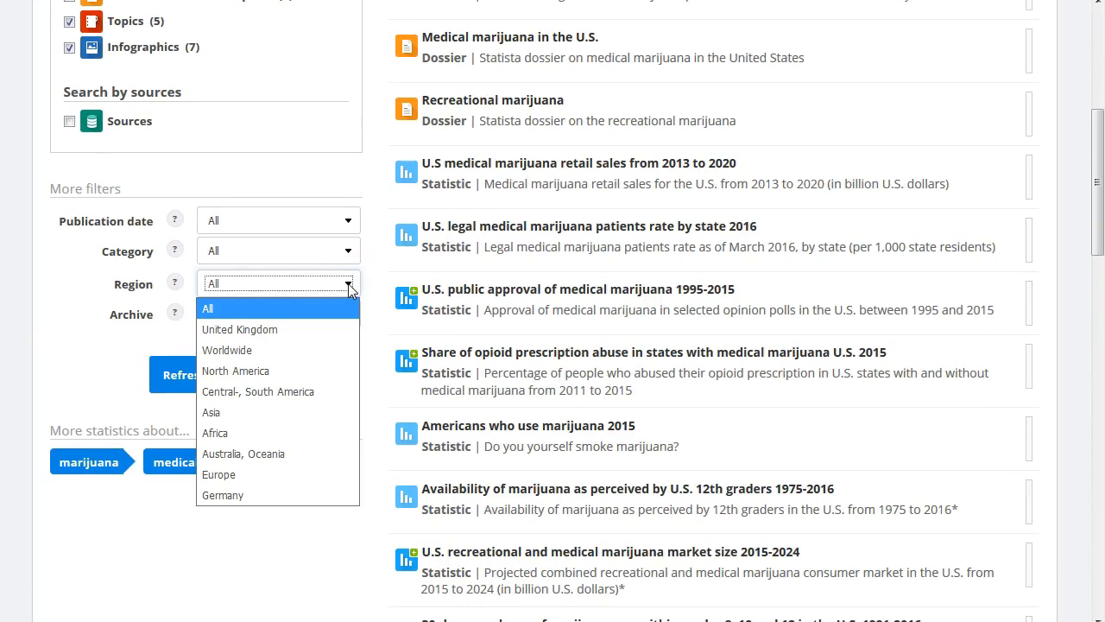
left_click(348, 285)
scroll(350, 291, "up", 1)
scroll(350, 291, "up", 5)
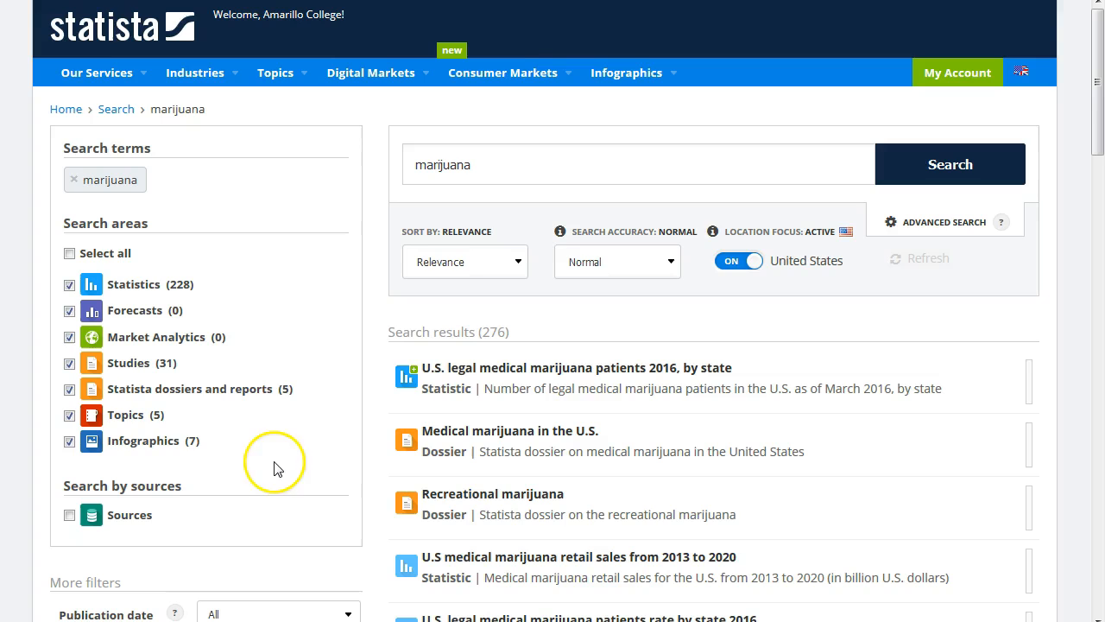
Limit the marijuana search areas to Topics and refresh the results
left_click(126, 415)
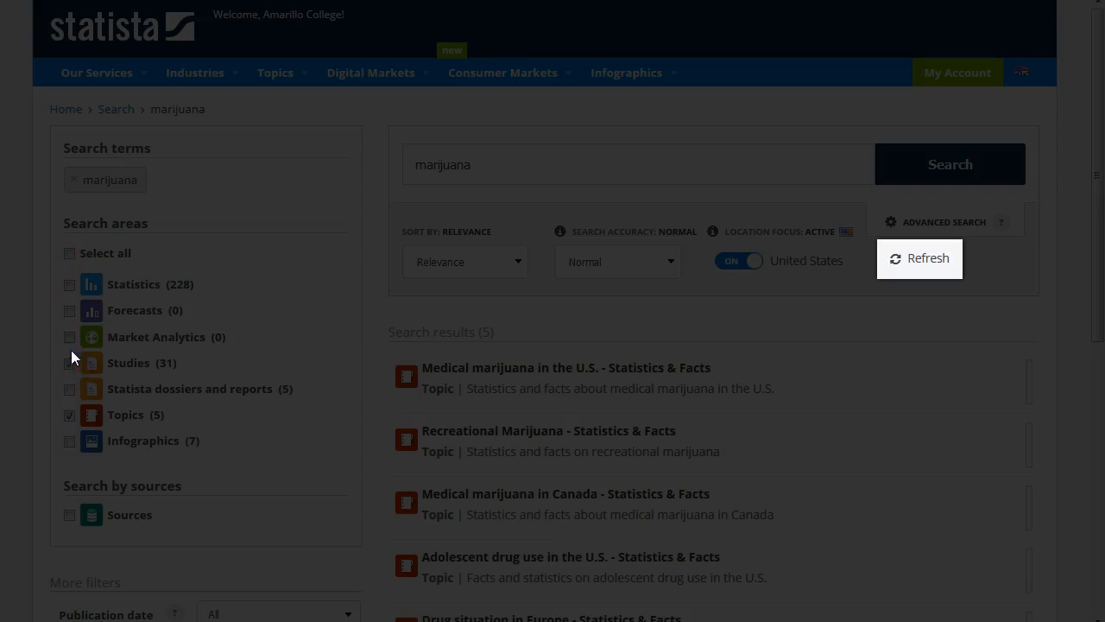
left_click(918, 260)
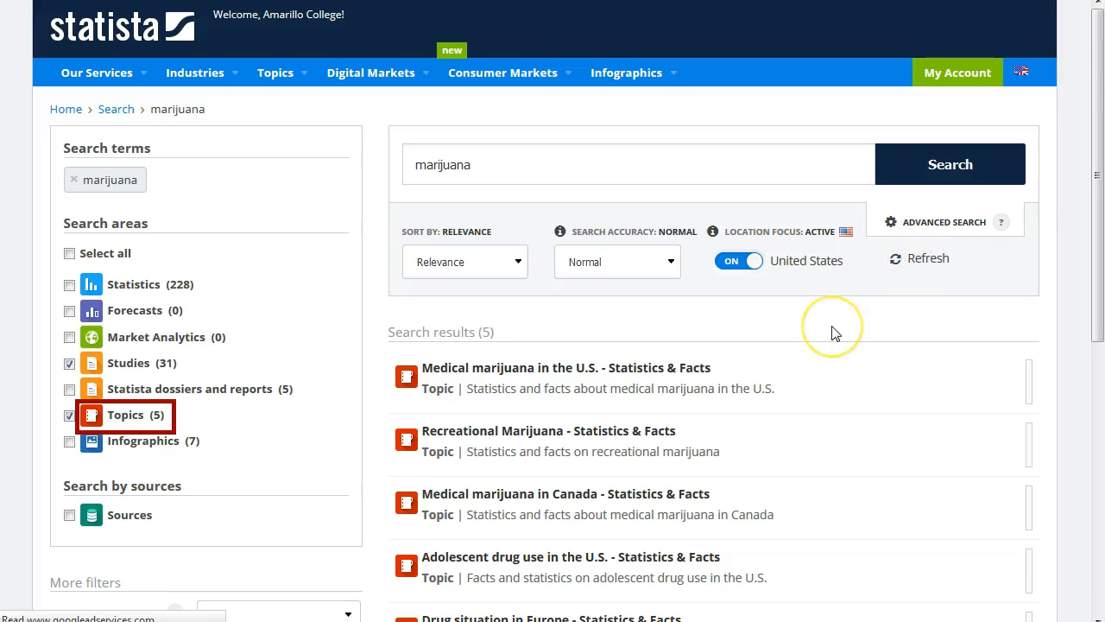
left_click(145, 423)
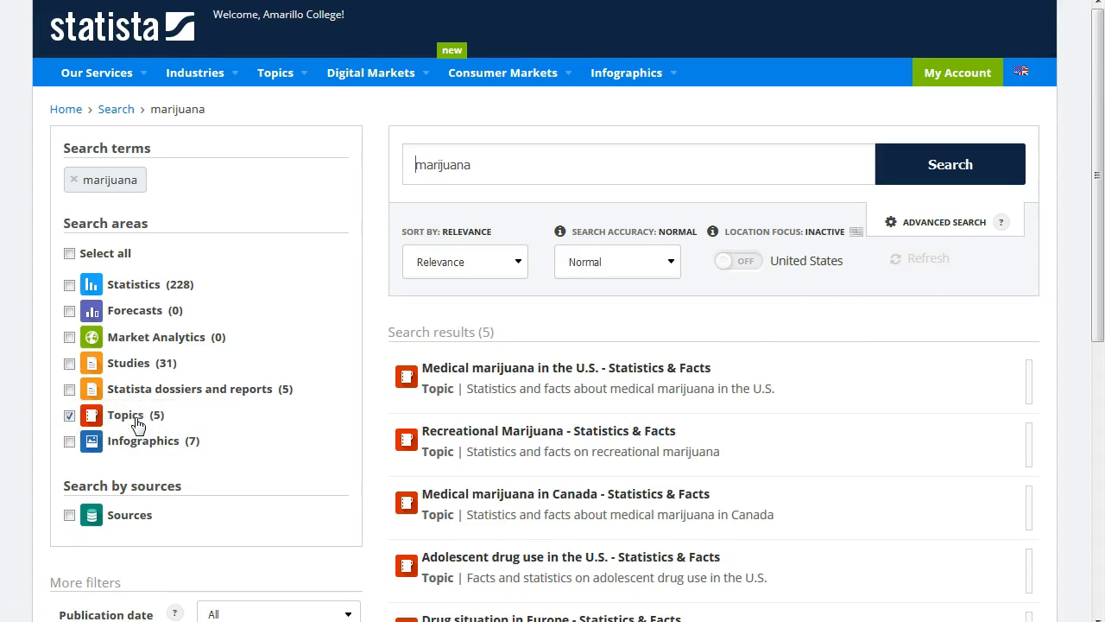
Limit the results to Statista dossiers and reports, and examine the "Medical marijuana in the U.S." dossier's contents, expanding Purchasing and expenditures
left_click(129, 391)
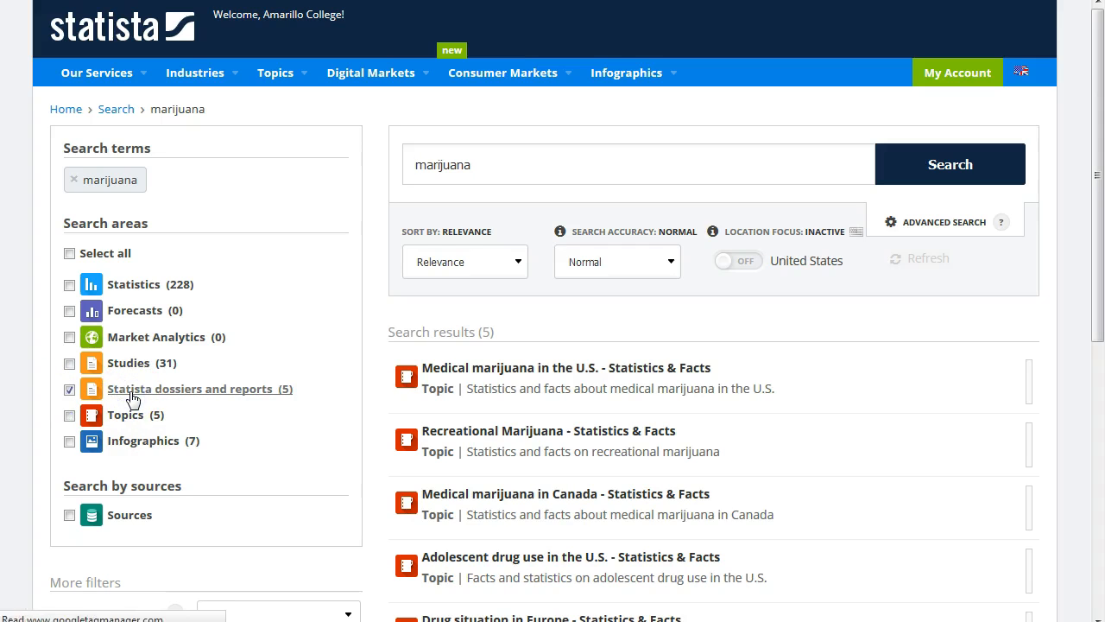
left_click(455, 372)
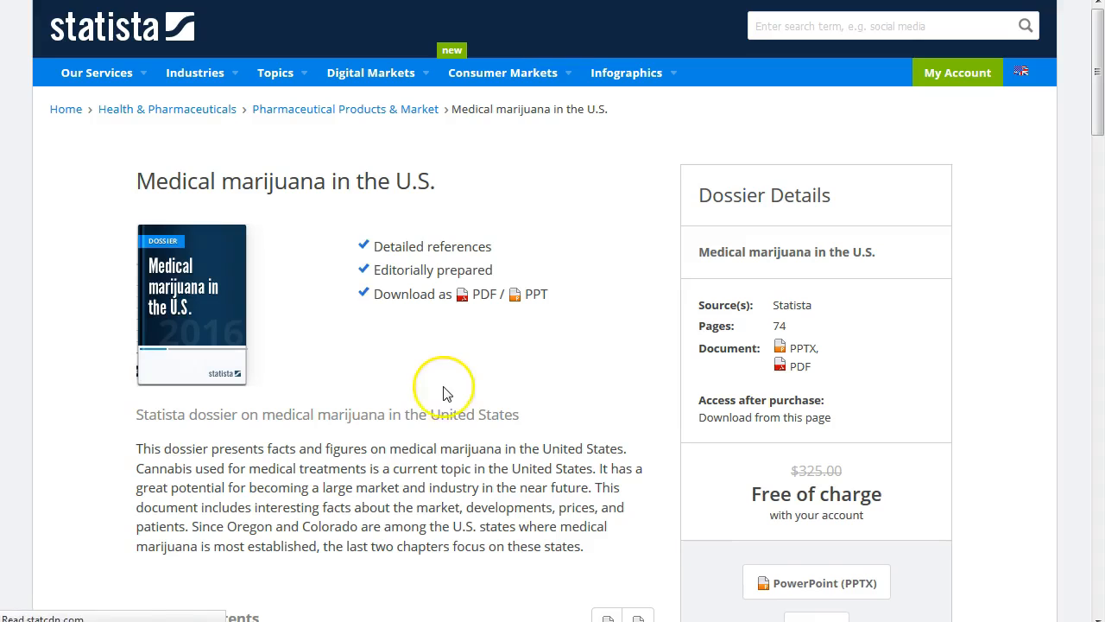
scroll(439, 390, "down", 3)
scroll(443, 393, "down", 5)
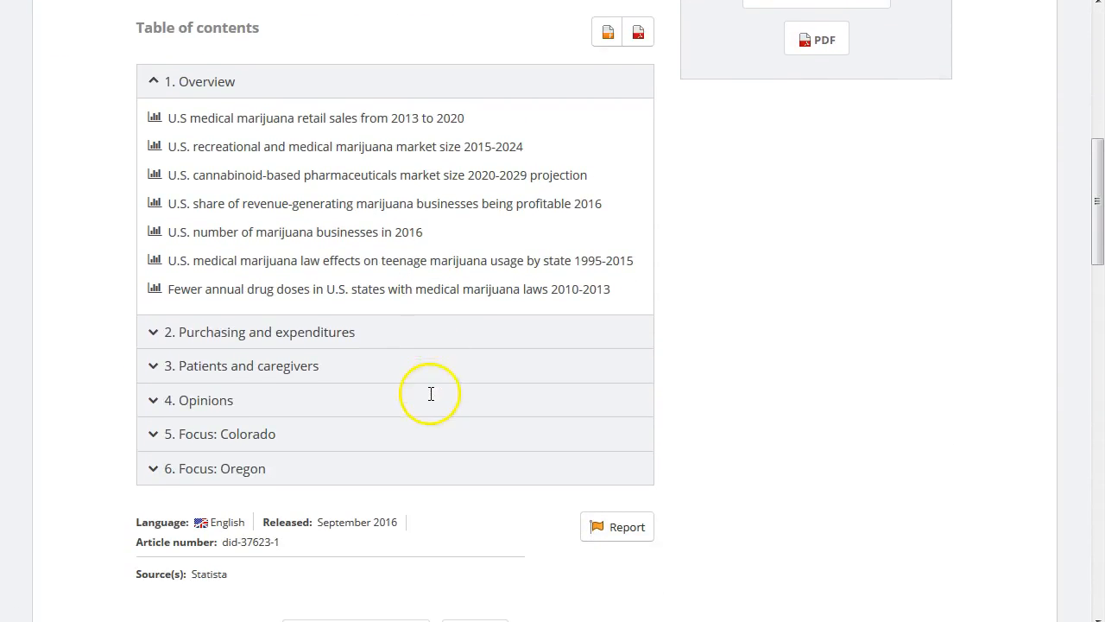
left_click(154, 335)
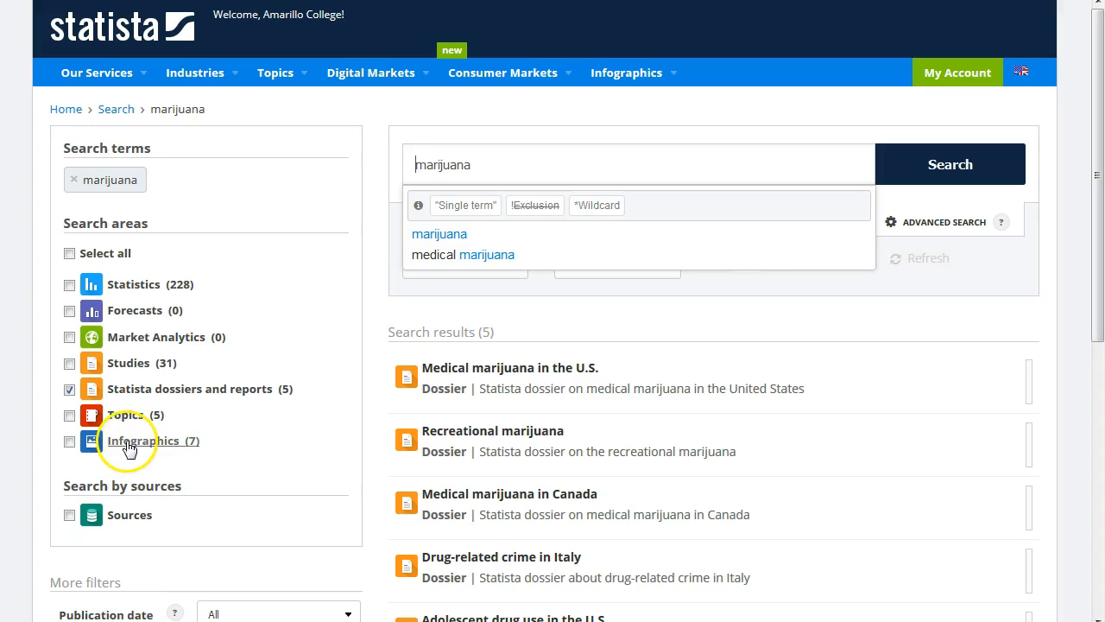
Show only the Infographics results for marijuana, and reselect all search areas
left_click(128, 444)
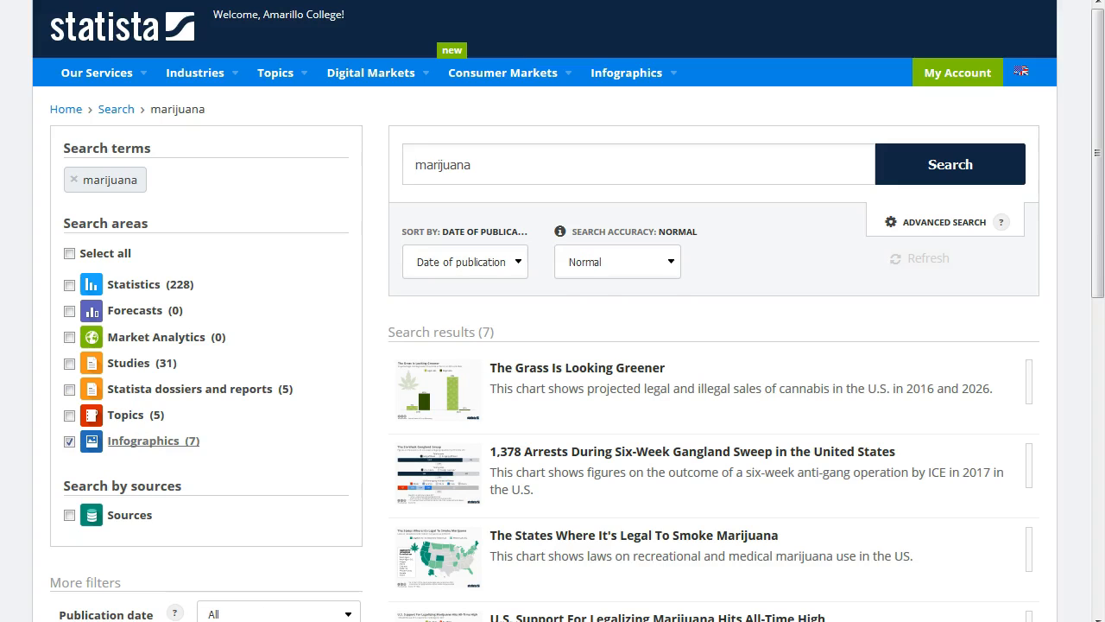
left_click(70, 253)
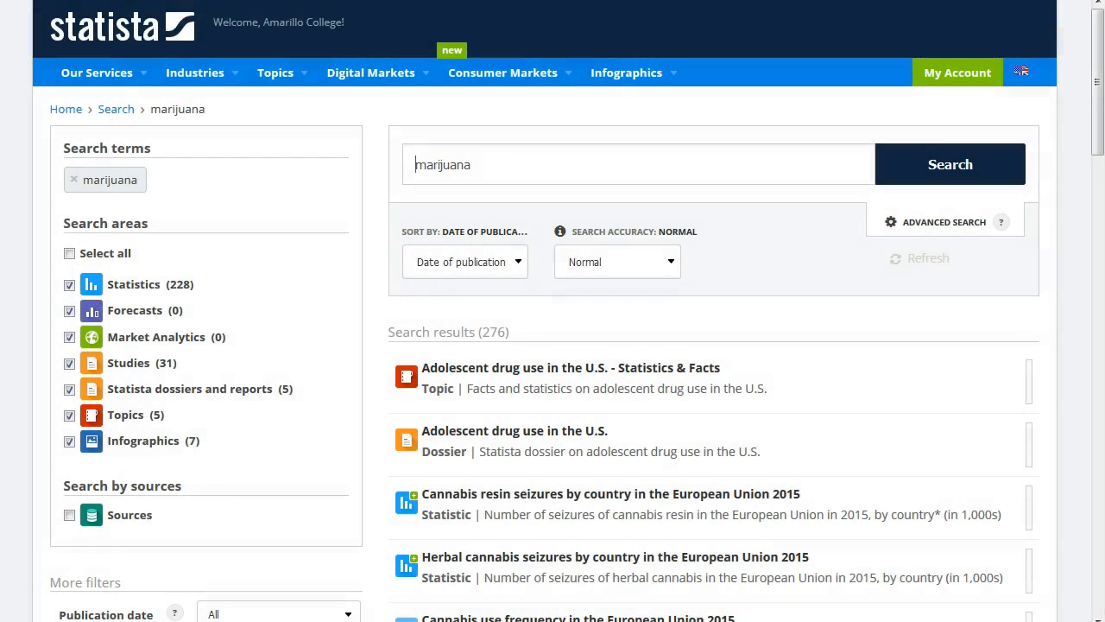
scroll(552, 345, "down", 5)
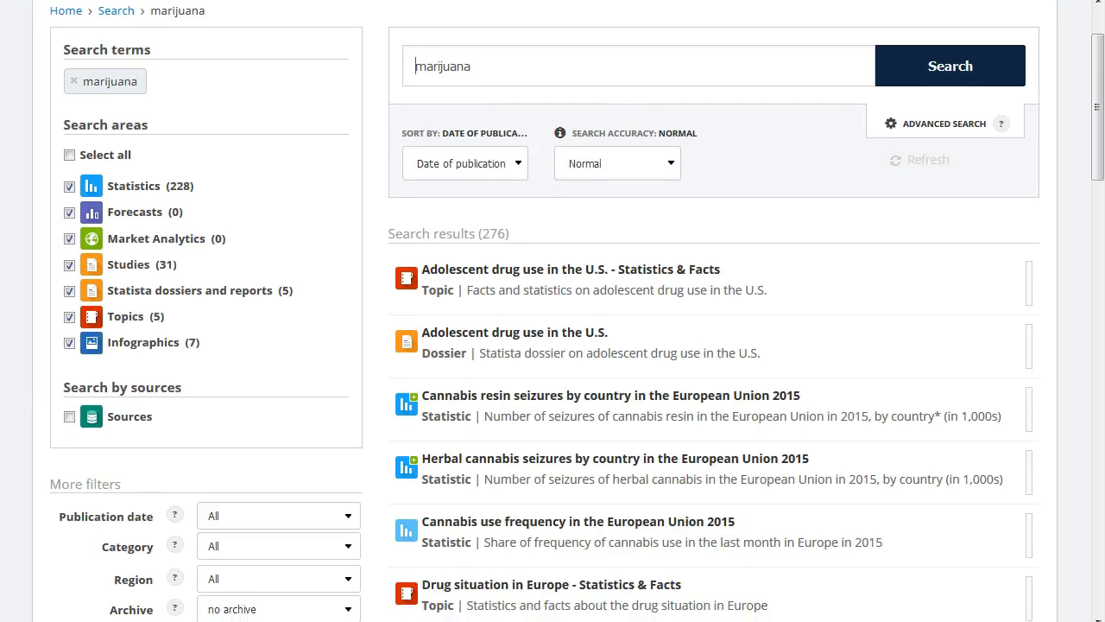